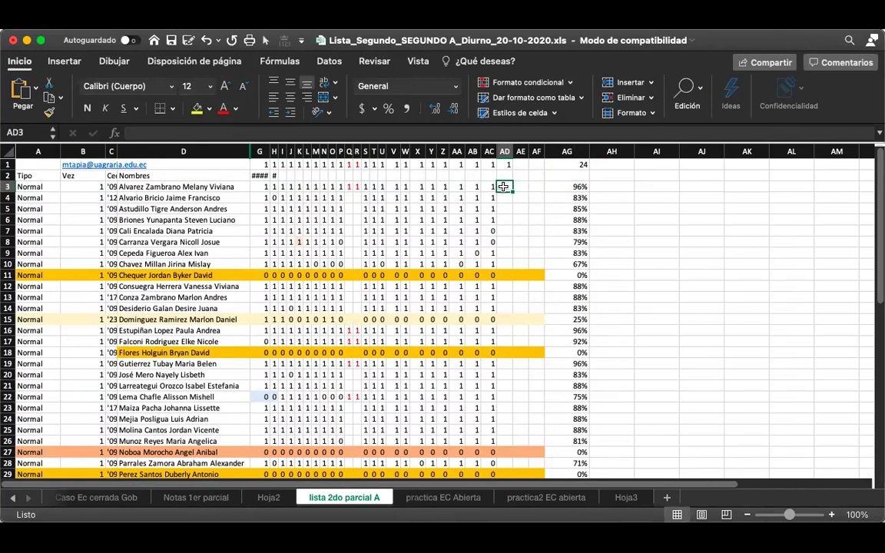
Record attendance as 1 in column AD for the students in rows 3 and 4.
type("1")
key("Return")
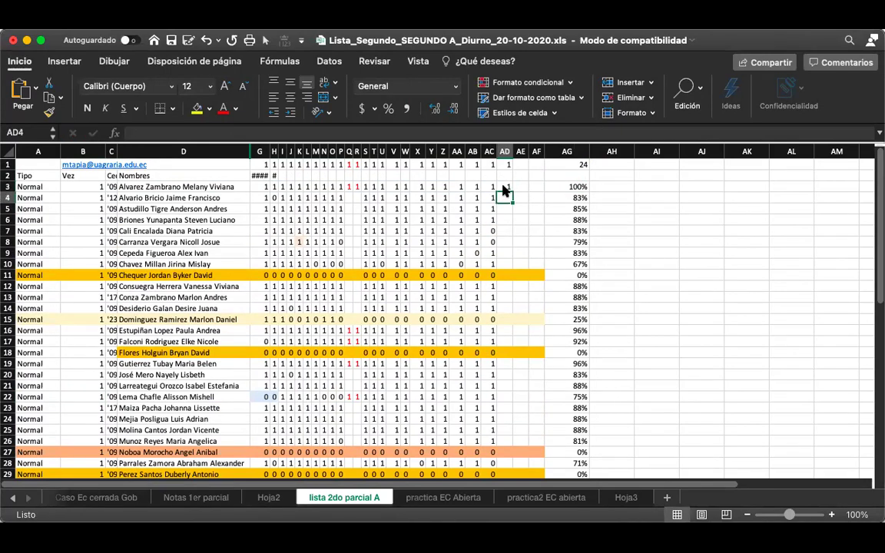
key("shift+space")
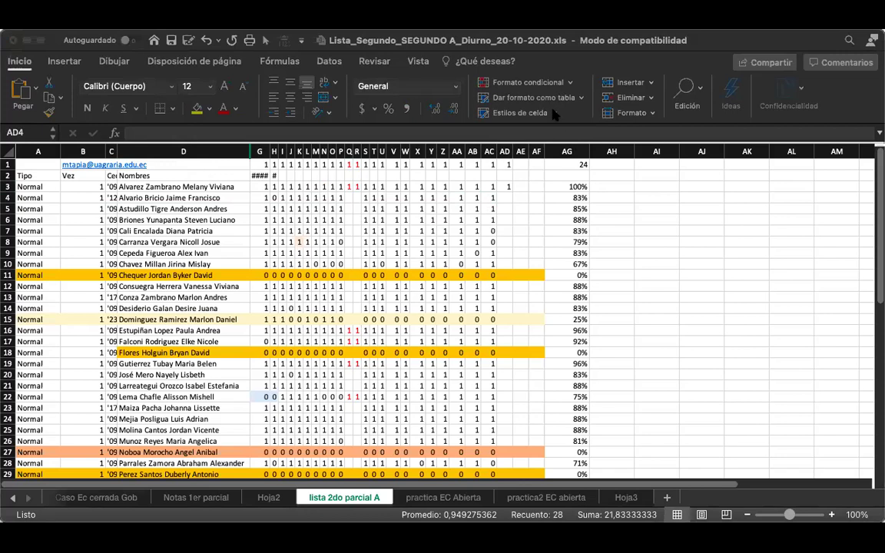
left_click(502, 198)
type("1")
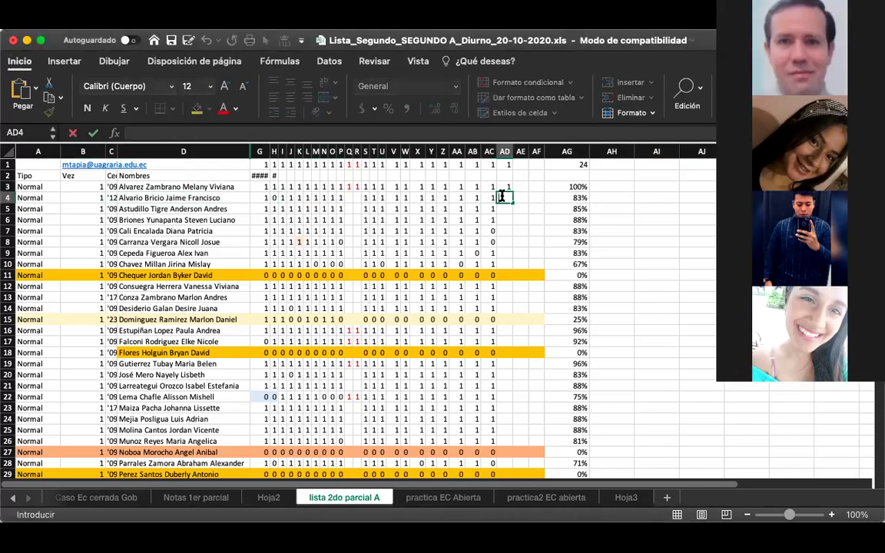
key("Return")
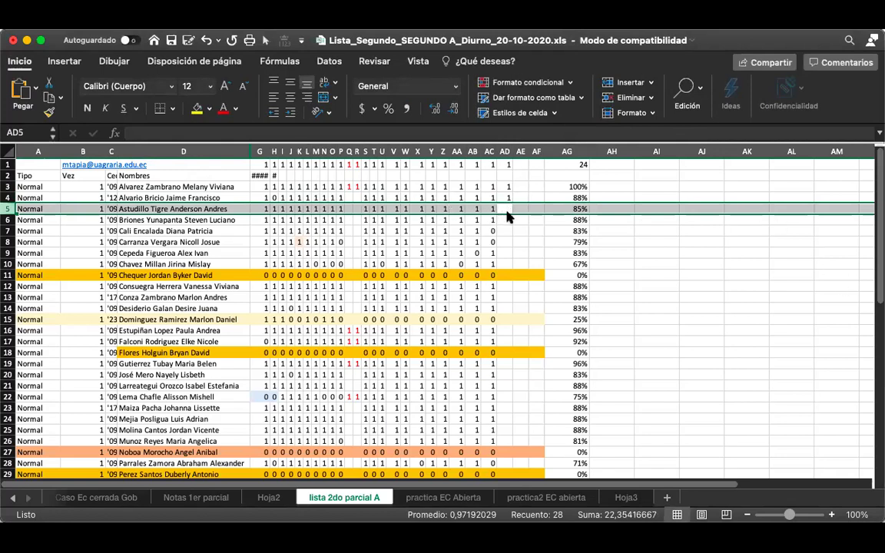
Enter attendance 0 in AD5 and 1 in AD6 for those two students.
type("0")
key("Return")
key("shift+space")
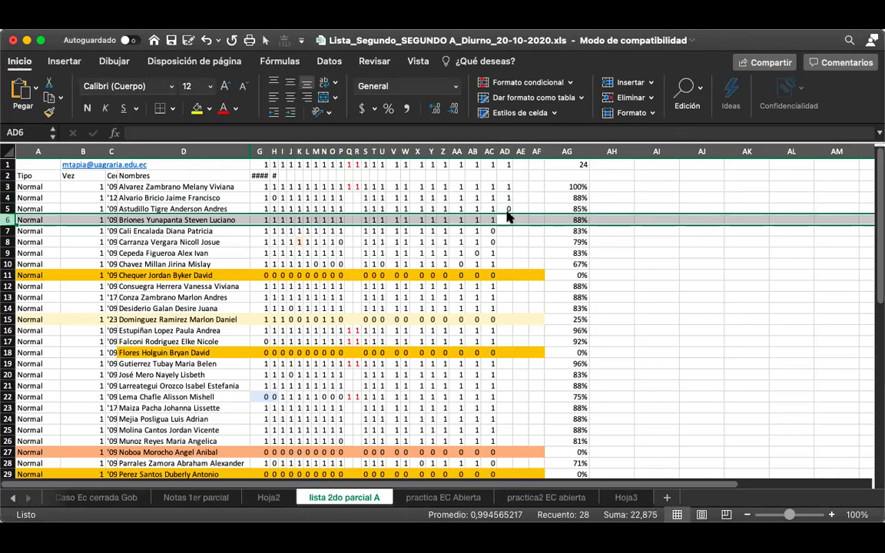
type("1")
key("Return")
Enter attendance 0 in AD7 and 1 in AD8 for the next two students.
key("shift+space")
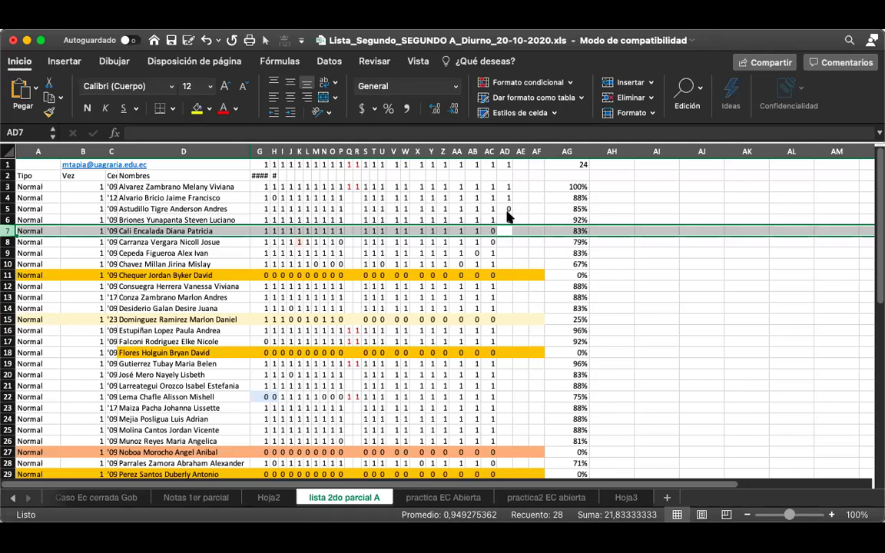
type("0")
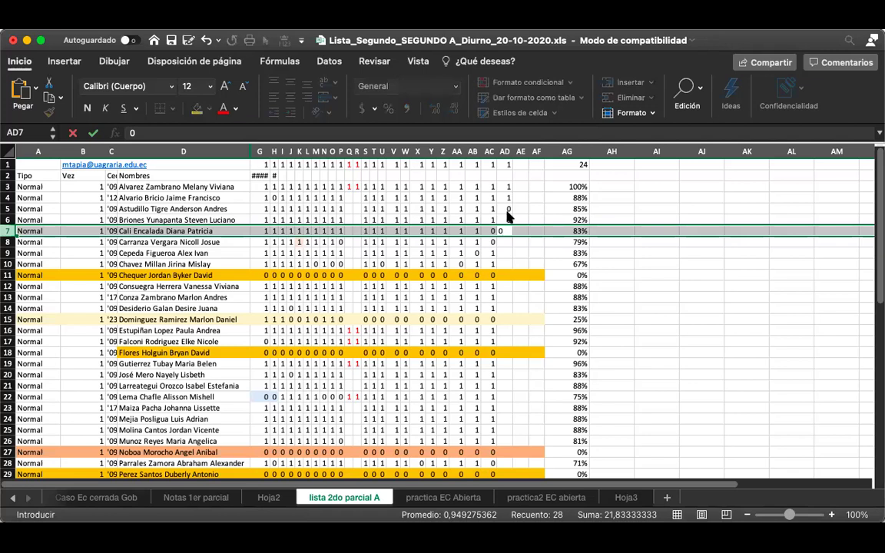
key("Return")
key("shift+space")
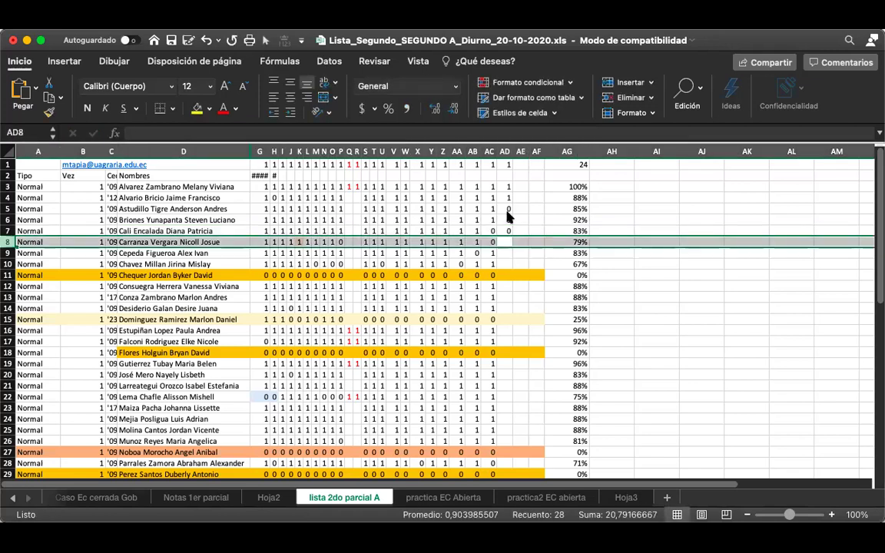
type("1")
key("Return")
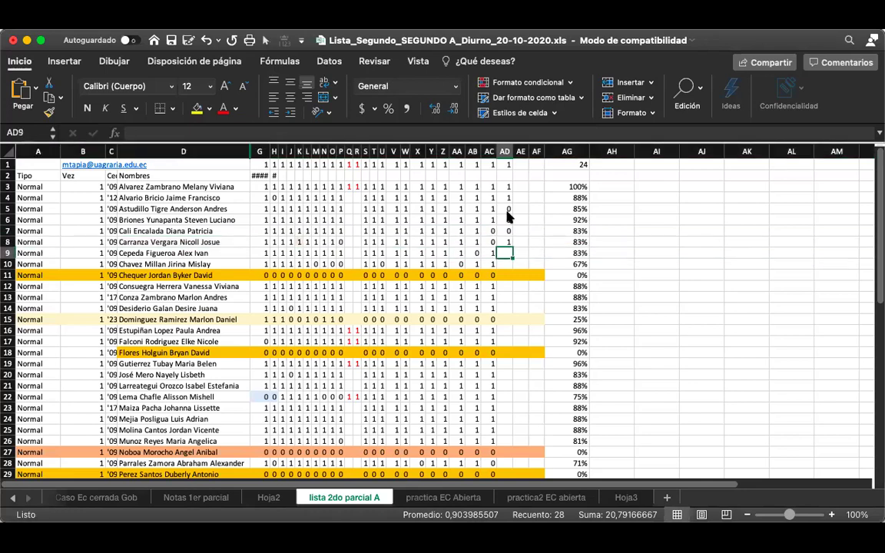
Correct the row 8 student's previous attendance mark in AC8 to 0,5.
key("shift+space")
key("Up")
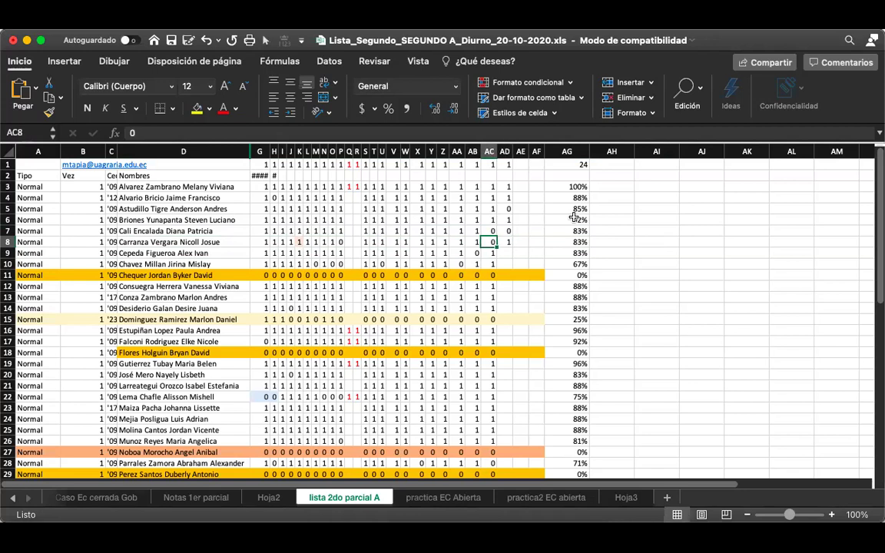
key("Left")
type("0,5")
key("Return")
Mark the students in rows 9 and 10 as present with 1 in column AD.
key("Right")
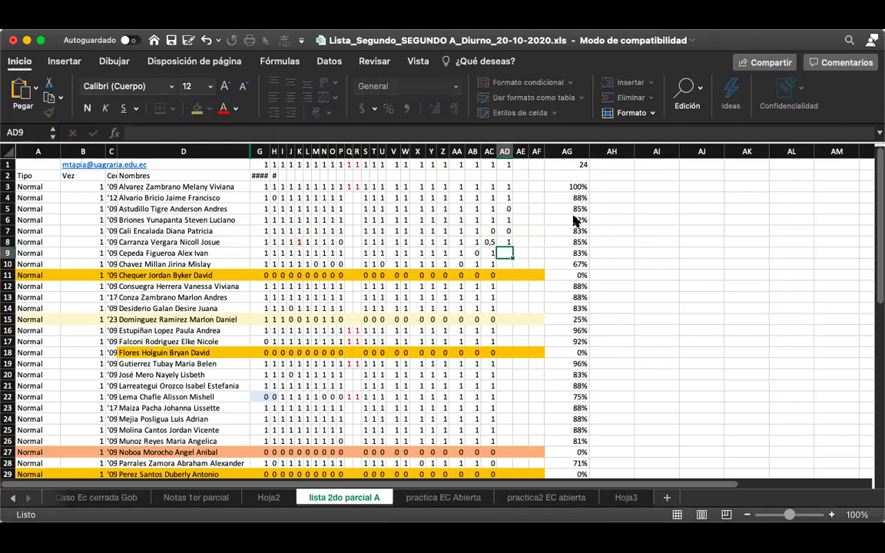
key("shift+space")
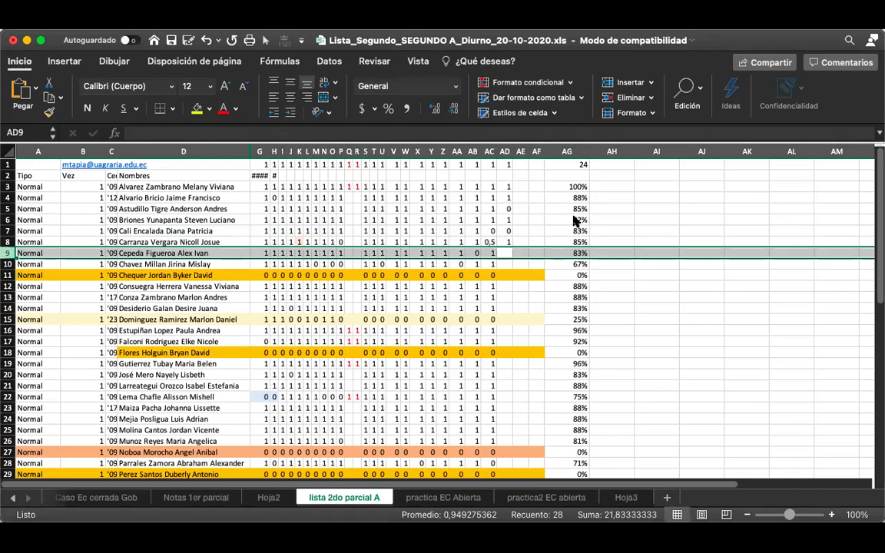
key("Down")
key("shift+space")
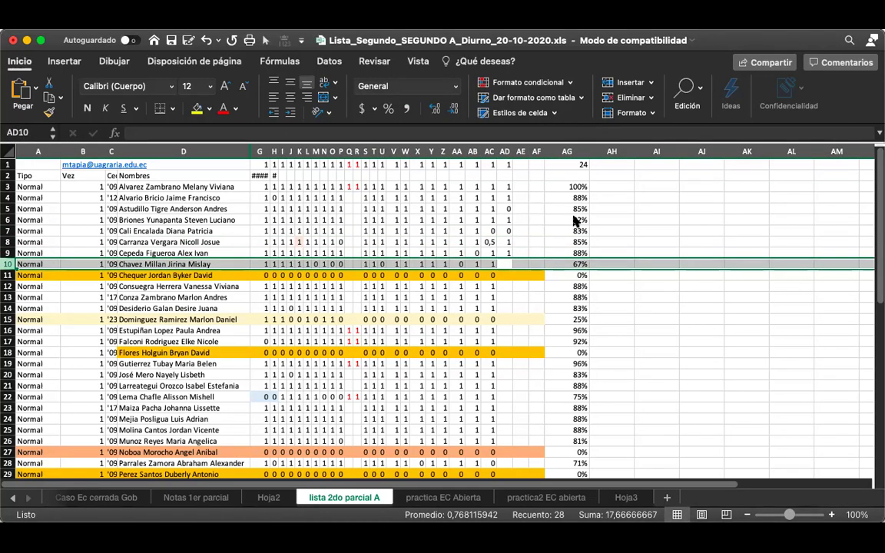
type("1")
key("Down")
Enter attendance 0 in AD11 for the highlighted student and 1 in AD12.
key("shift+space")
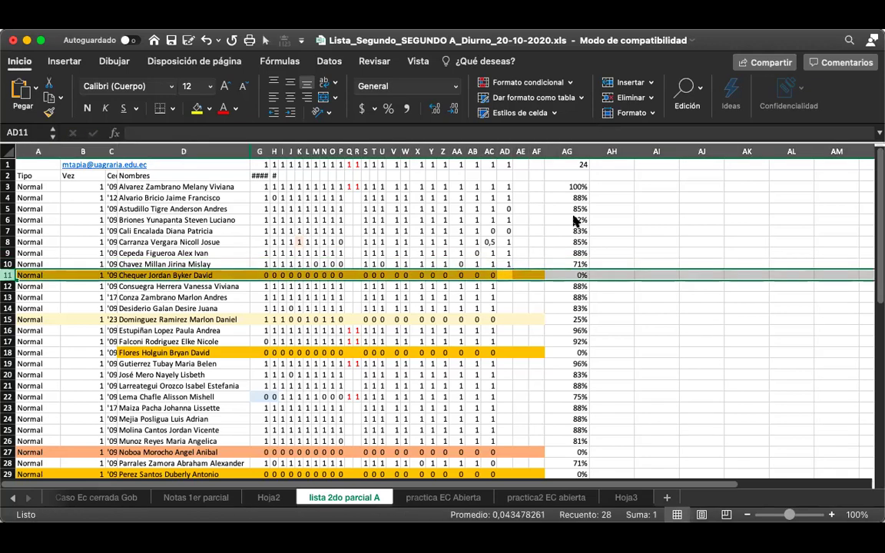
type("0")
key("Down")
key("shift+space")
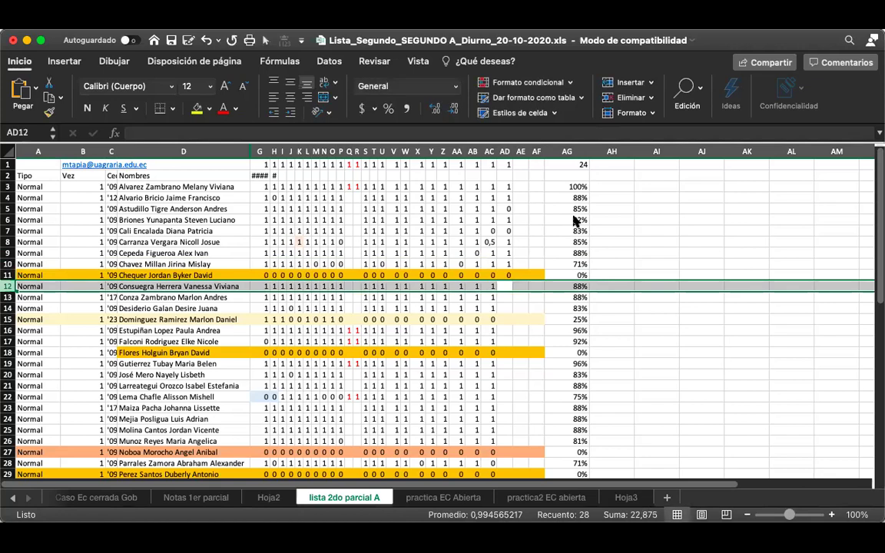
type("1")
key("Down")
Record attendance as 1 in cells AD13 and AD14.
key("shift+space")
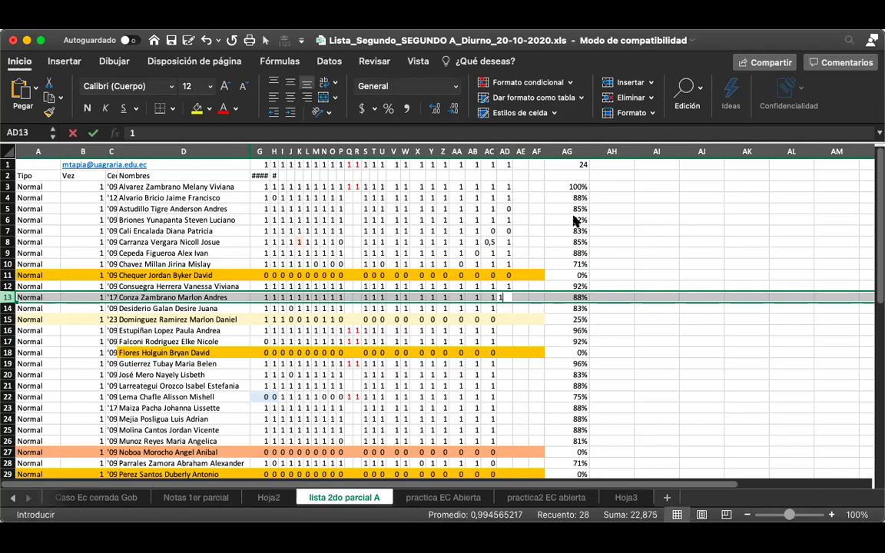
type("1")
key("Down")
key("shift+space")
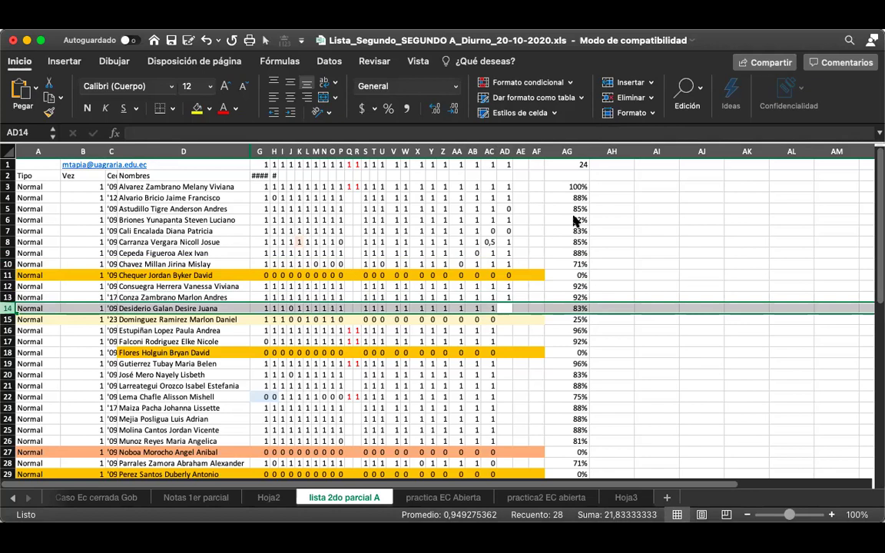
type("1")
key("Down")
Enter attendance 0 in AD15 for the highlighted student and 1 in AD16.
key("shift+space")
type("0")
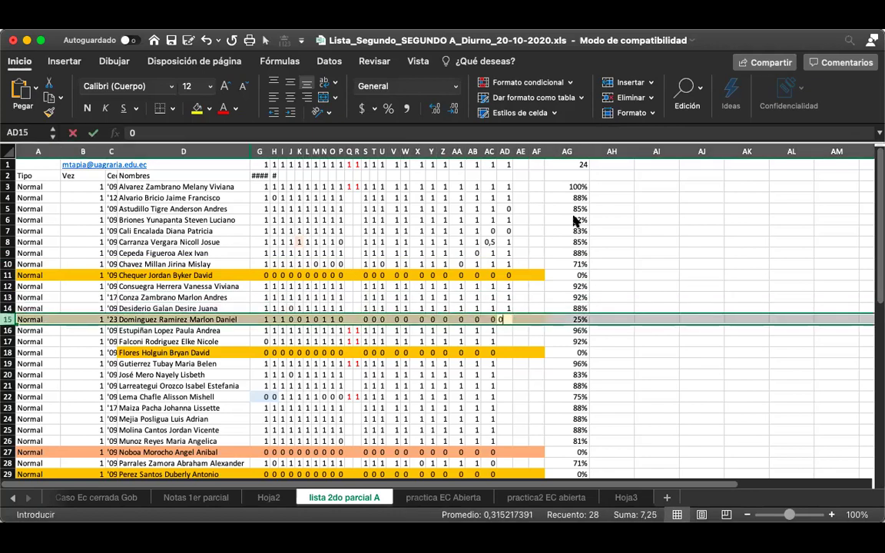
key("Down")
key("shift+space")
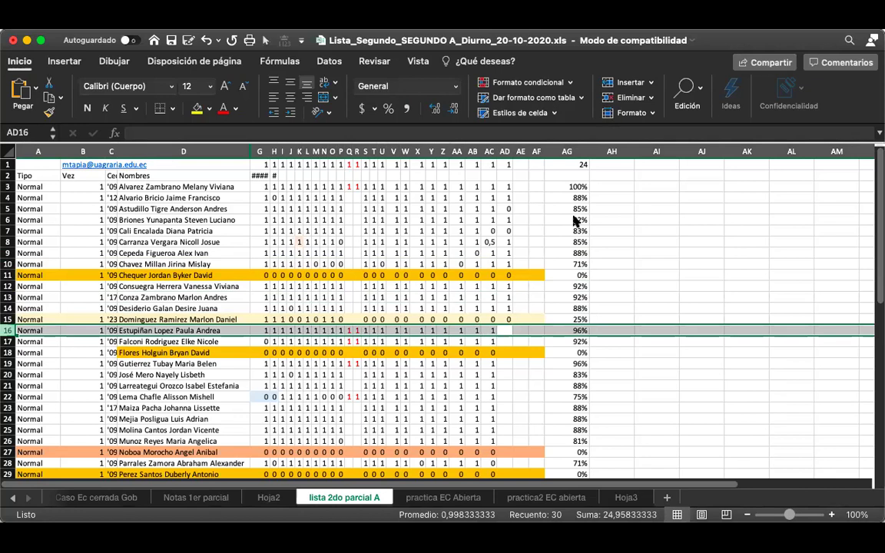
type("1")
key("Down")
Enter attendance 1 in AD17 and 0 in AD18 for the highlighted student.
key("shift+space")
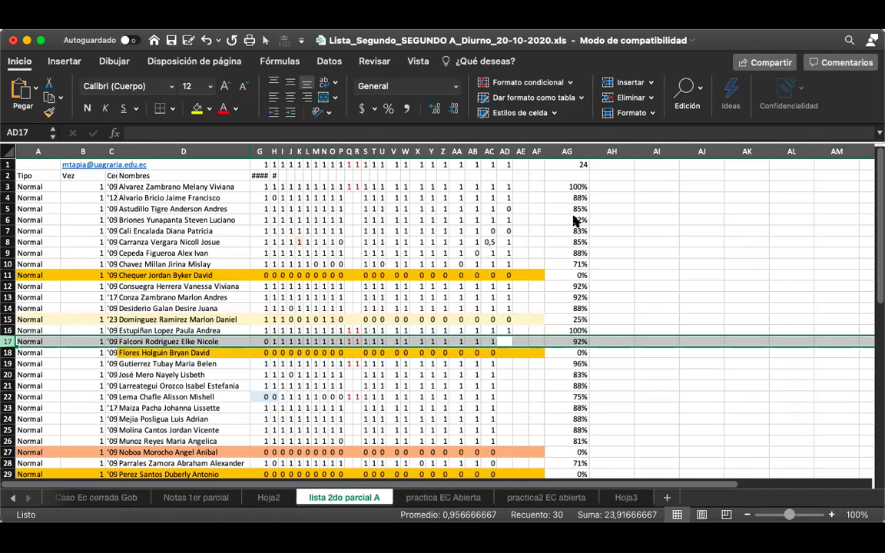
type("1")
key("Down")
key("shift+space")
type("0")
key("Down")
Record attendance as 1 in column AD for the four students in rows 19 to 22.
key("shift+space")
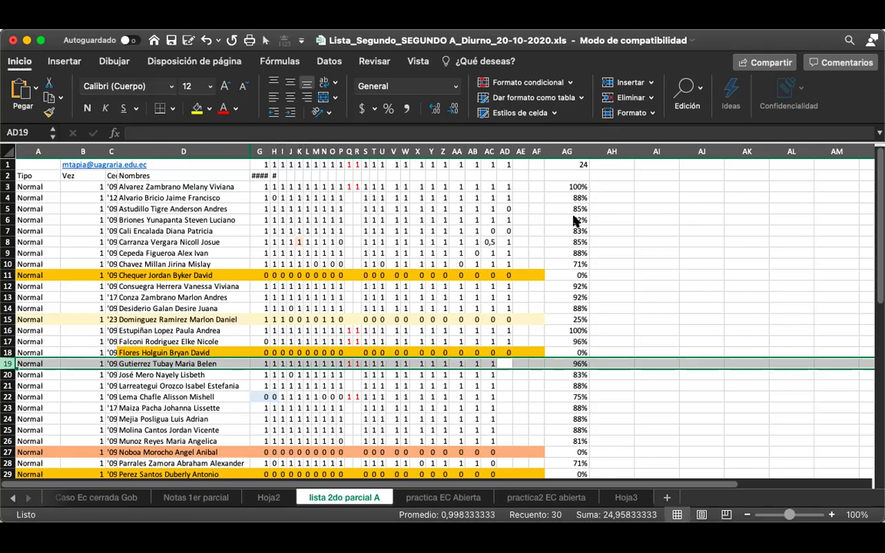
type("1")
key("Down")
key("shift+space")
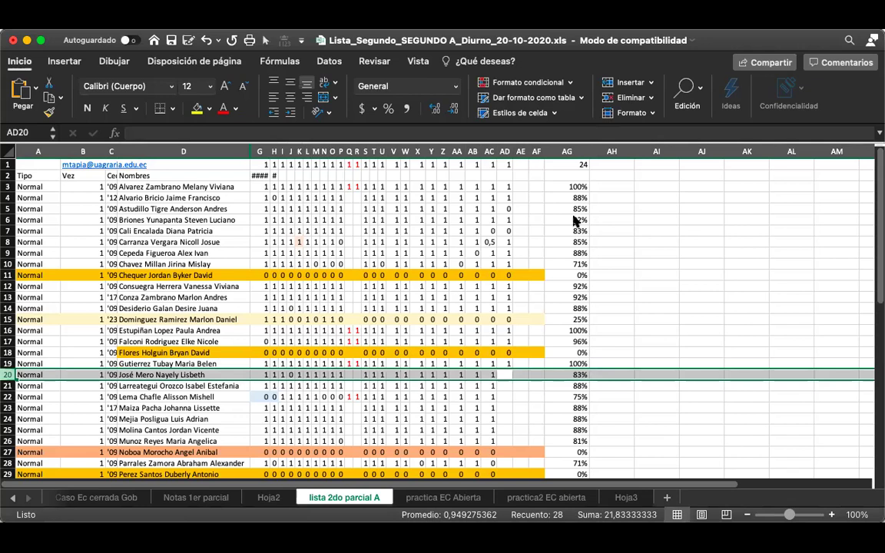
type("1")
key("Down")
key("shift+space")
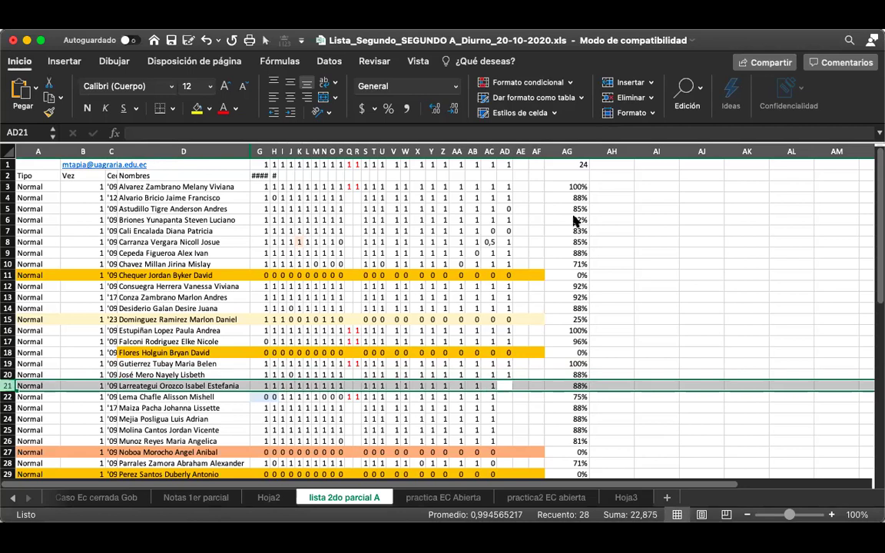
type("1")
key("Down")
key("shift+space")
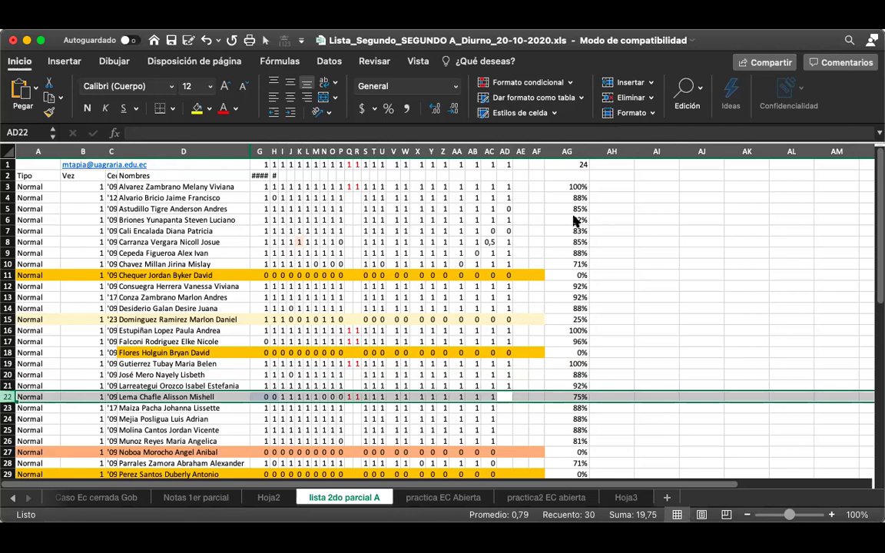
type("1")
key("Down")
Record attendance as 1 in column AD for the three students in rows 23 to 25.
key("shift+space")
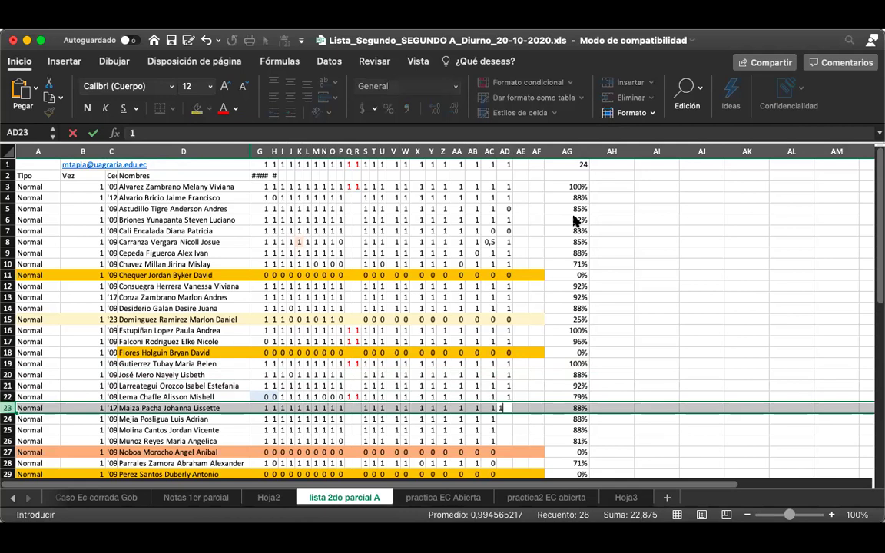
type("1")
key("Down")
key("shift+space")
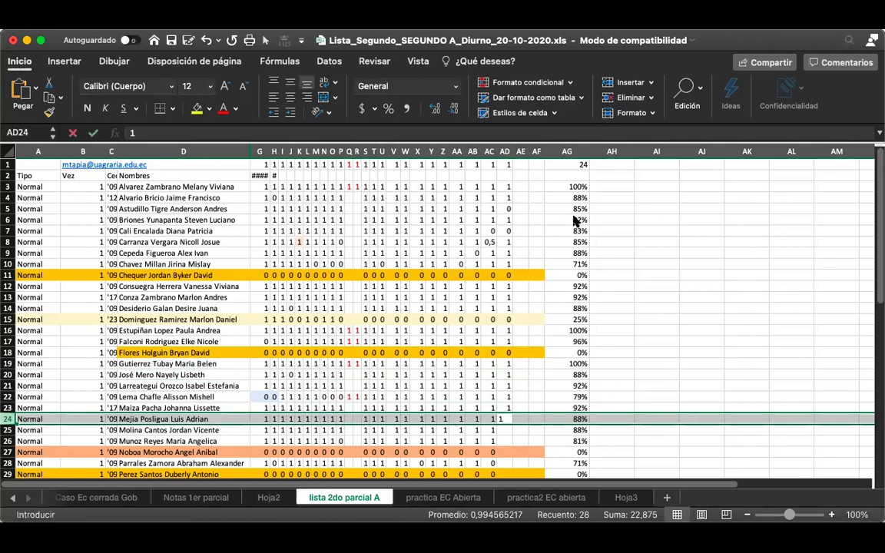
type("1")
key("Down")
key("shift+space")
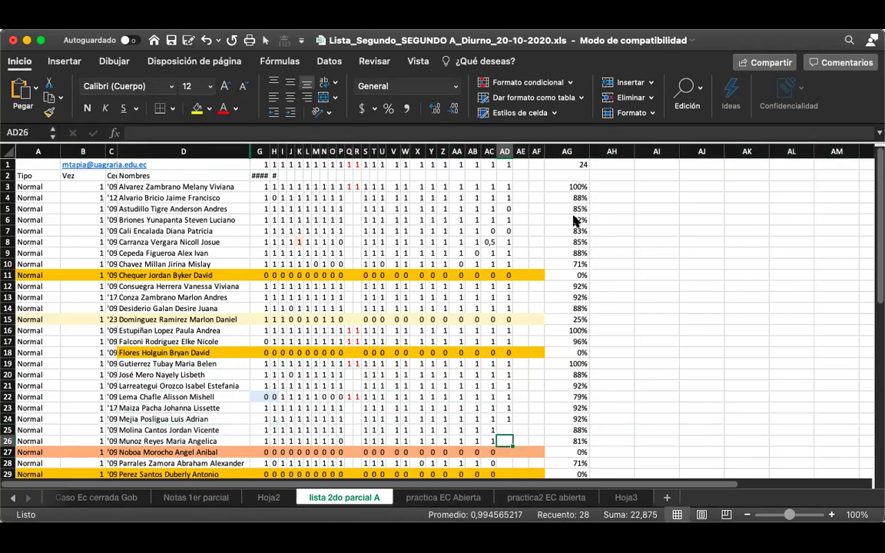
key("Down")
key("Up")
key("shift+space")
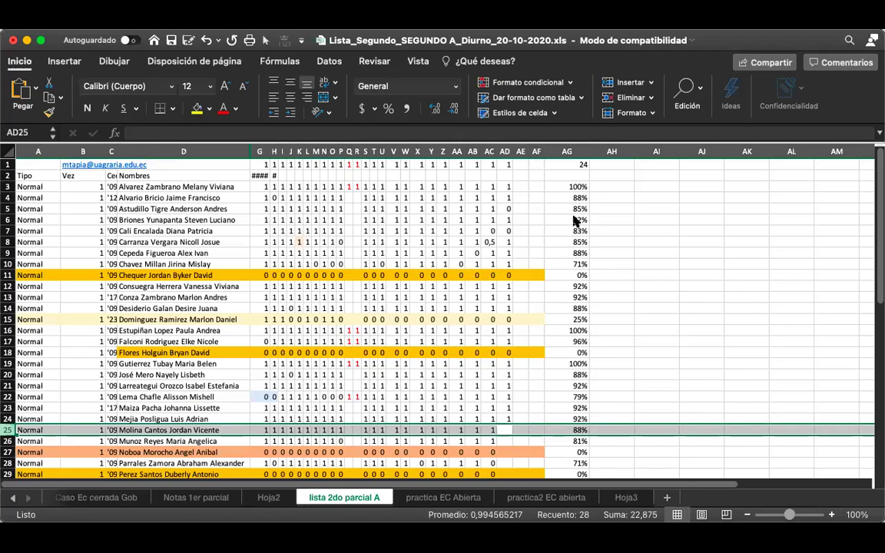
type("1")
key("Down")
Enter attendance 1 in AD26 and 0 in AD27 for the highlighted student.
key("shift+space")
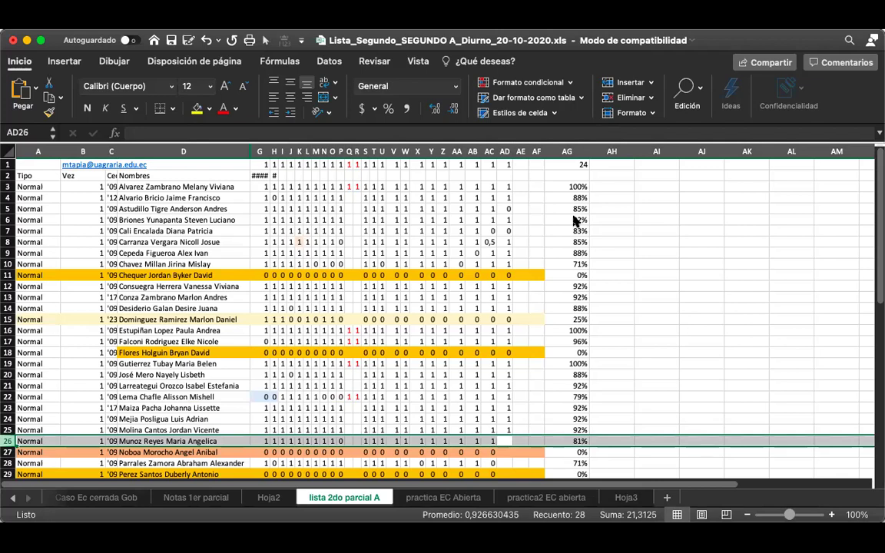
type("1")
key("Down")
key("shift+space")
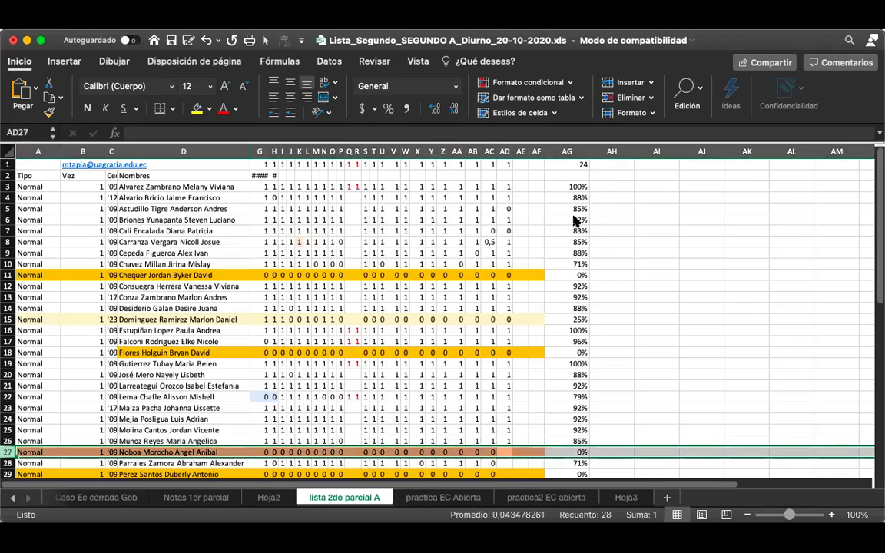
key("Down")
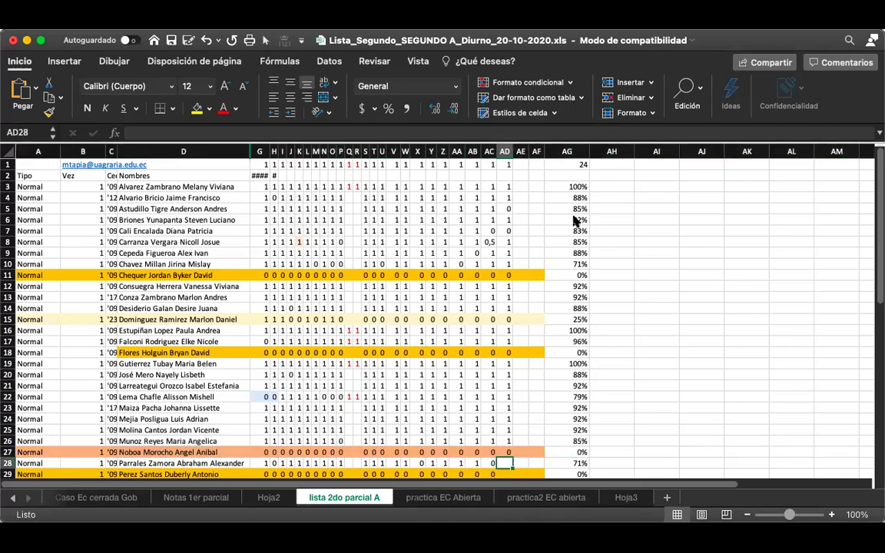
Enter attendance 1 in AD28 and 0 in AD29 for the highlighted student.
key("shift+space")
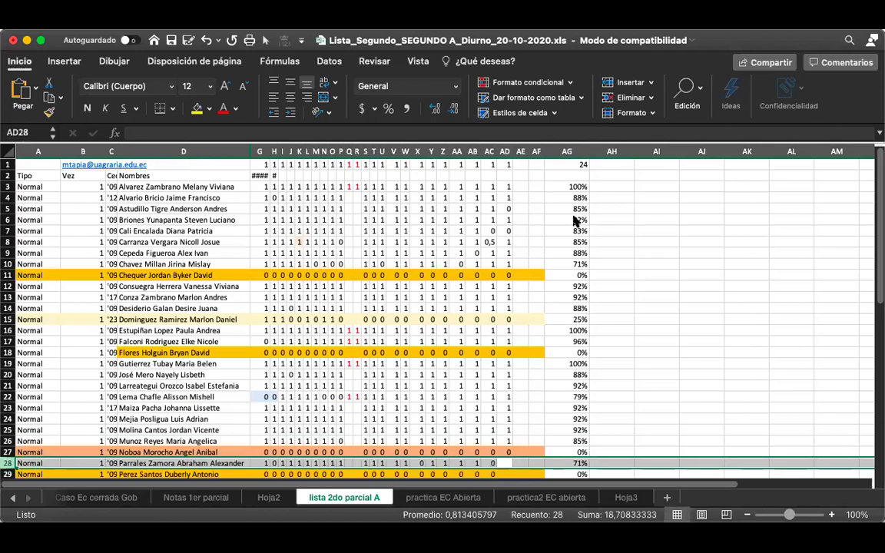
type("1")
key("Down")
type("0")
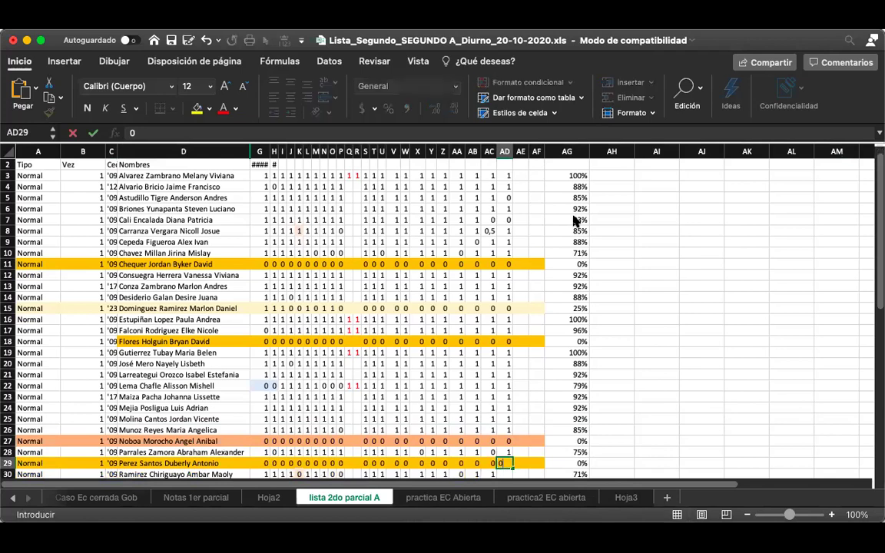
key("Down")
Record attendance as 1 in AD30 for the student in row 30.
key("shift+space")
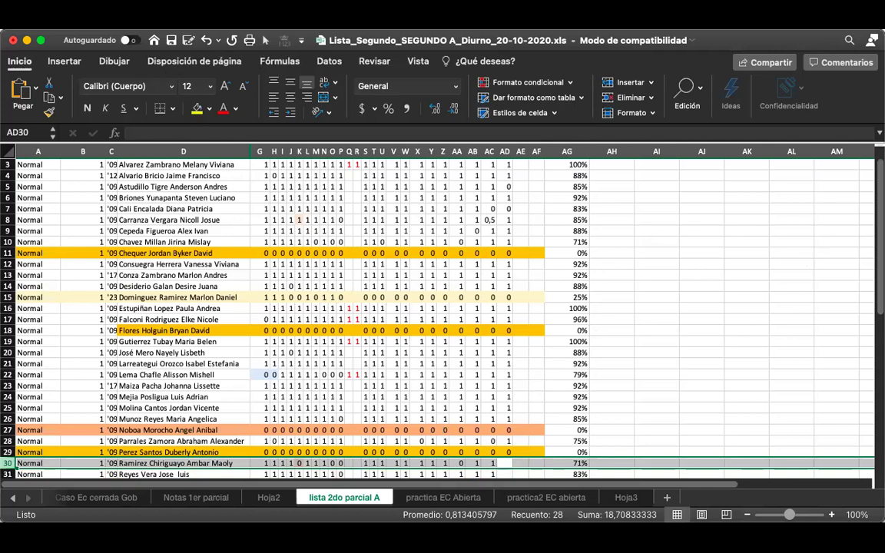
left_click(502, 463)
scroll(503, 463, "down", 1)
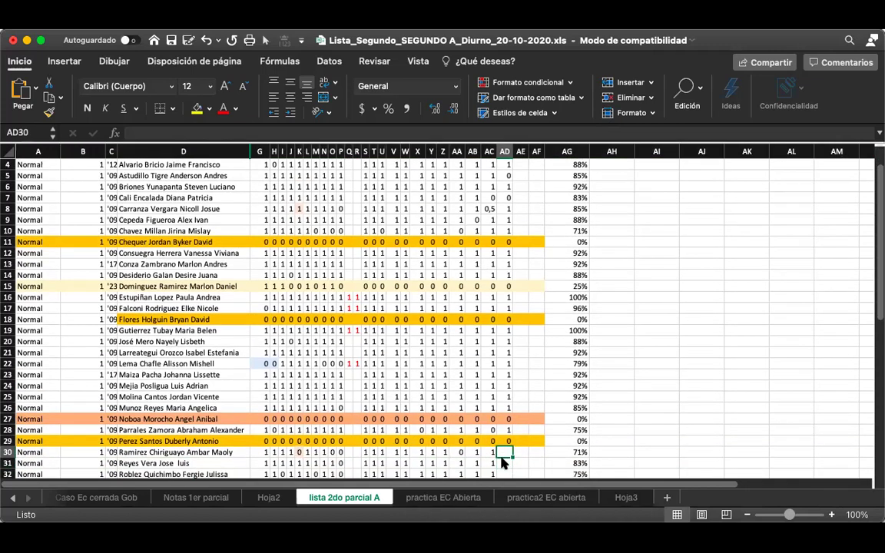
type("1")
key("Return")
Record attendance as 1 in column AD for the four students in rows 31 to 34.
key("shift+space")
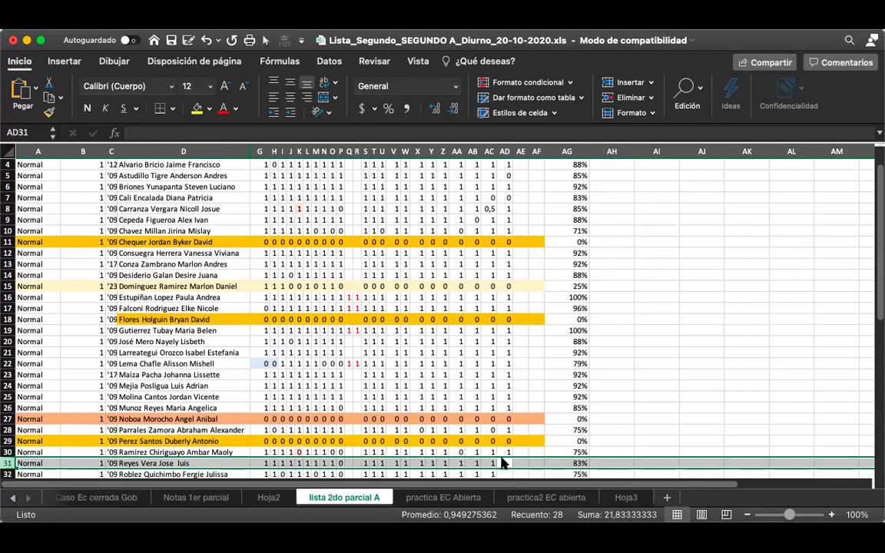
key("Down")
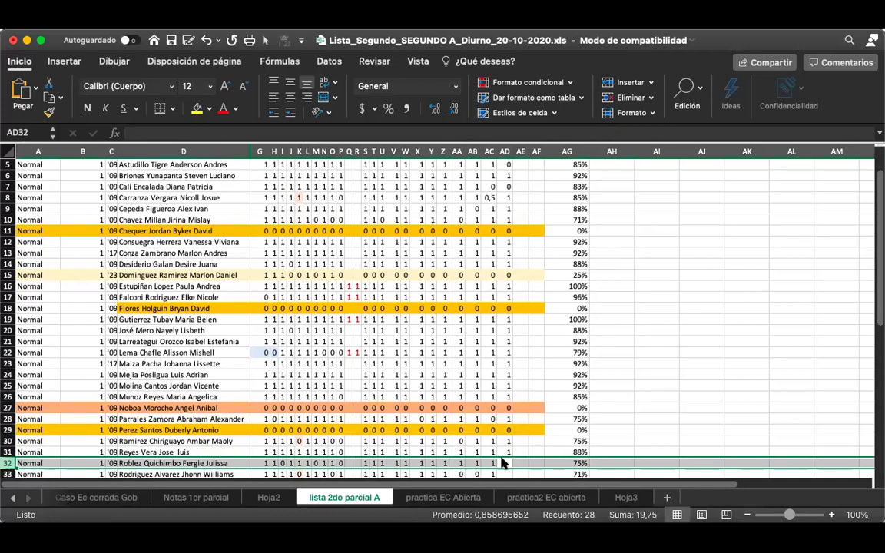
key("Down")
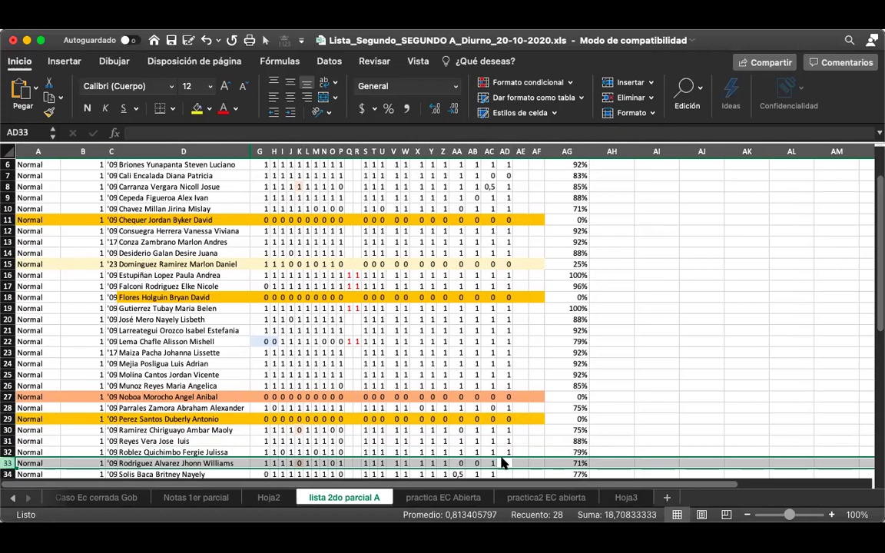
key("Down")
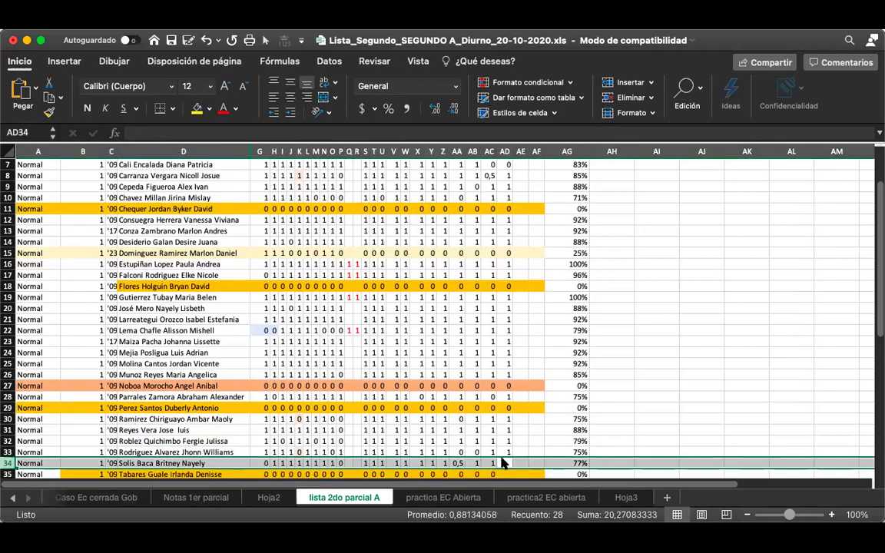
type("1")
key("Return")
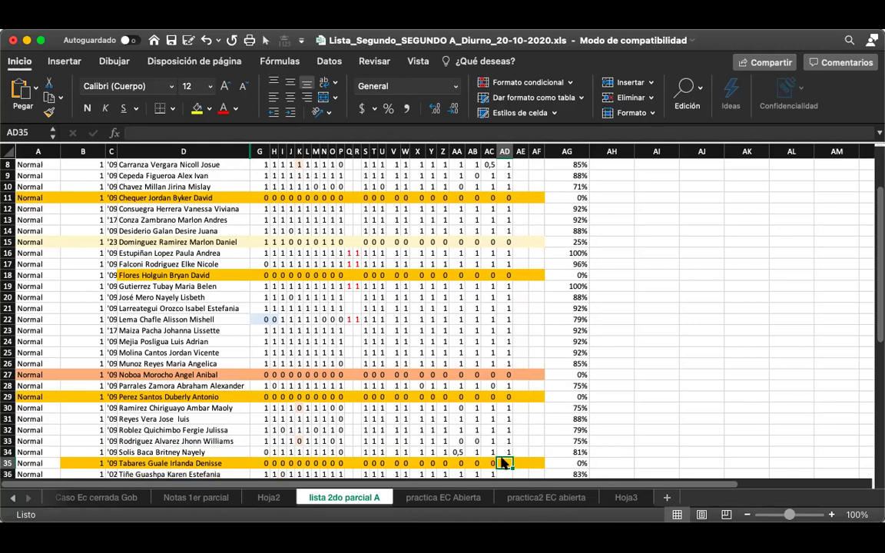
Enter attendance 0 in AD35 for the highlighted student and 1 in AD36 and AD37.
type("0")
key("Return")
key("shift+space")
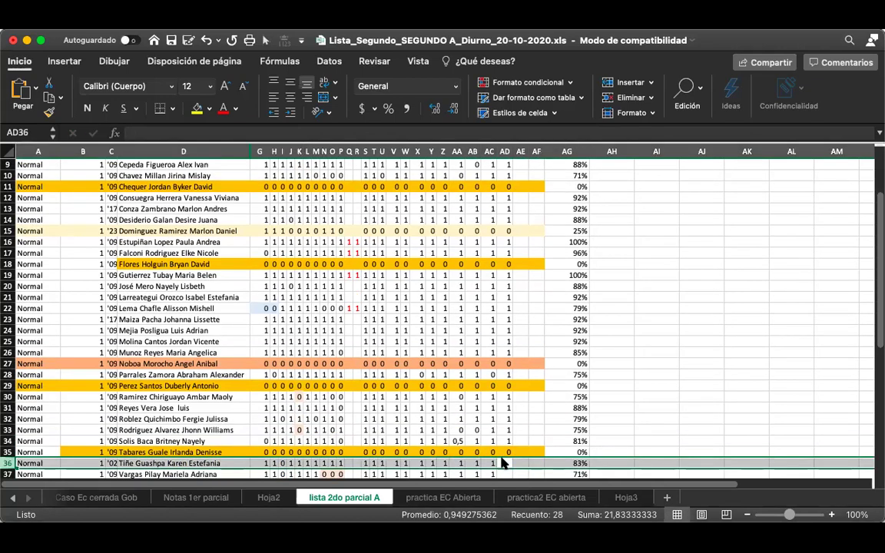
key("Down")
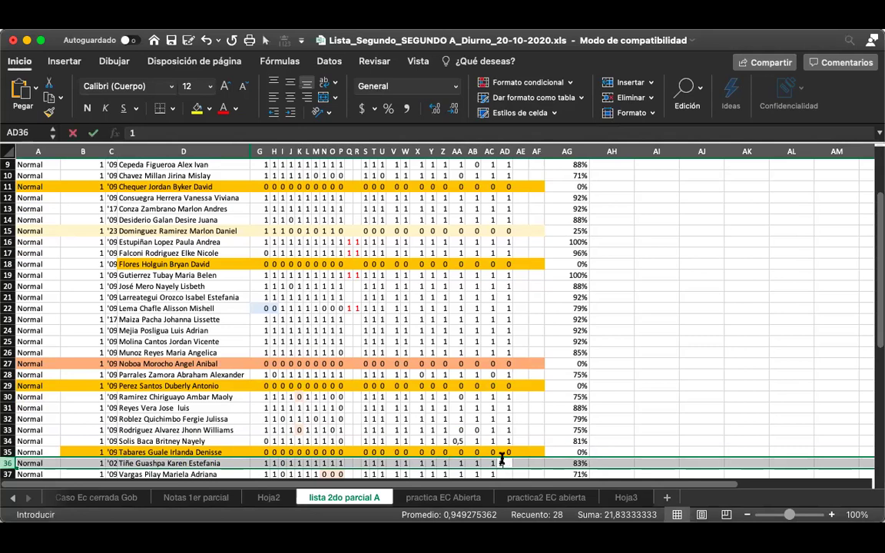
key("shift+space")
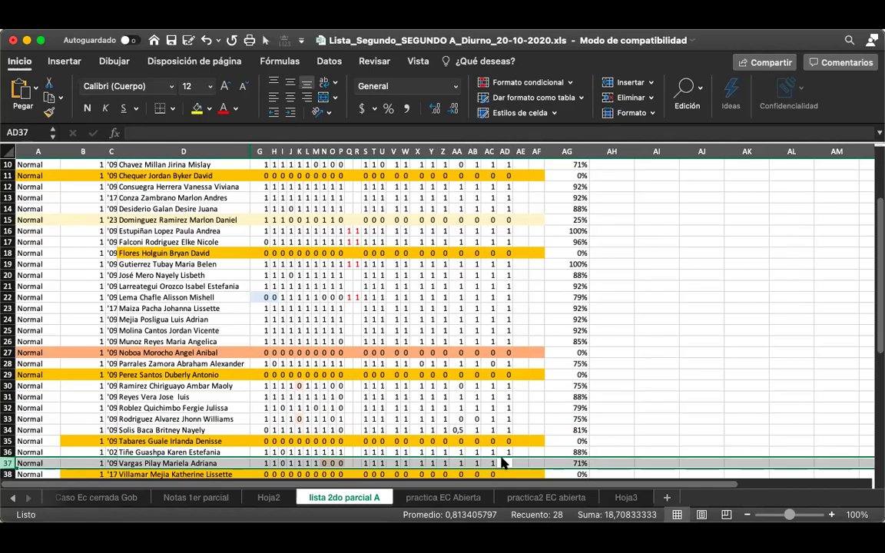
left_click(505, 463)
type("1")
key("Return")
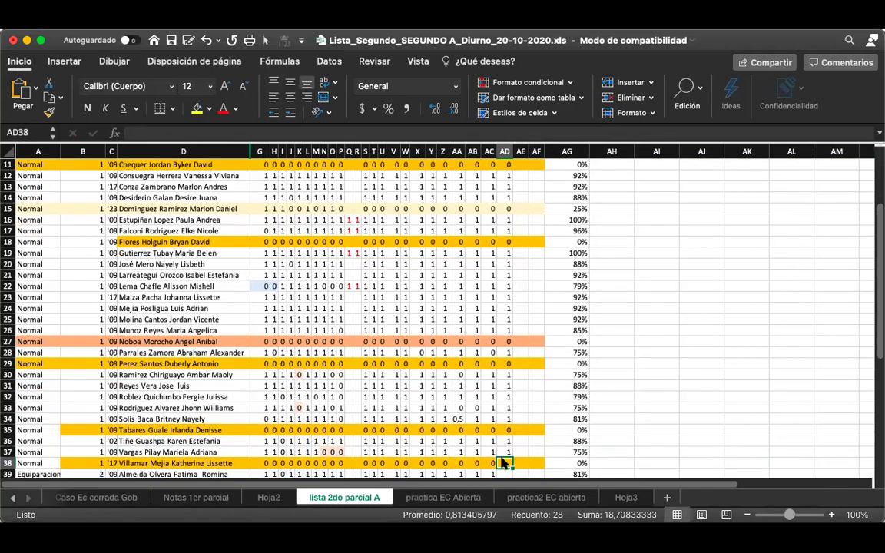
Enter 9 in AD38 for the highlighted student and attendance 1 in AD39.
type("09")
key("Return")
key("shift+space")
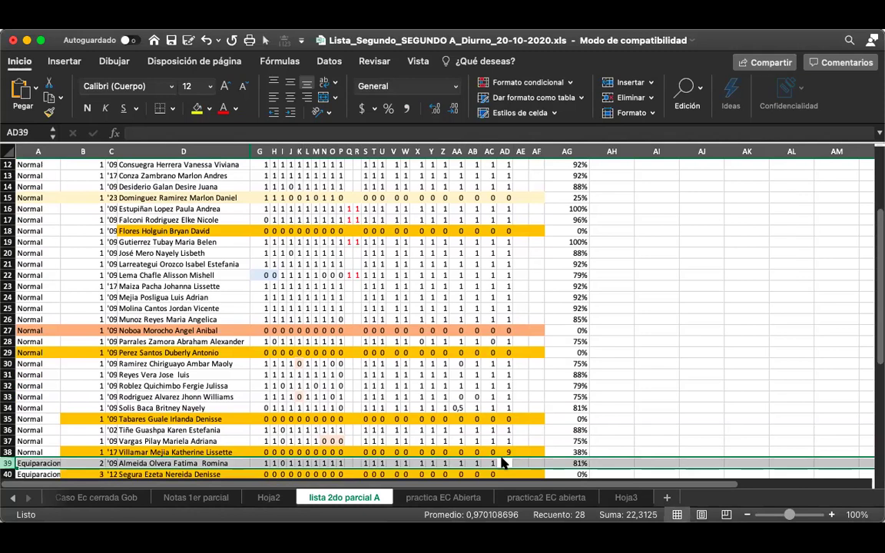
type("1")
key("Return")
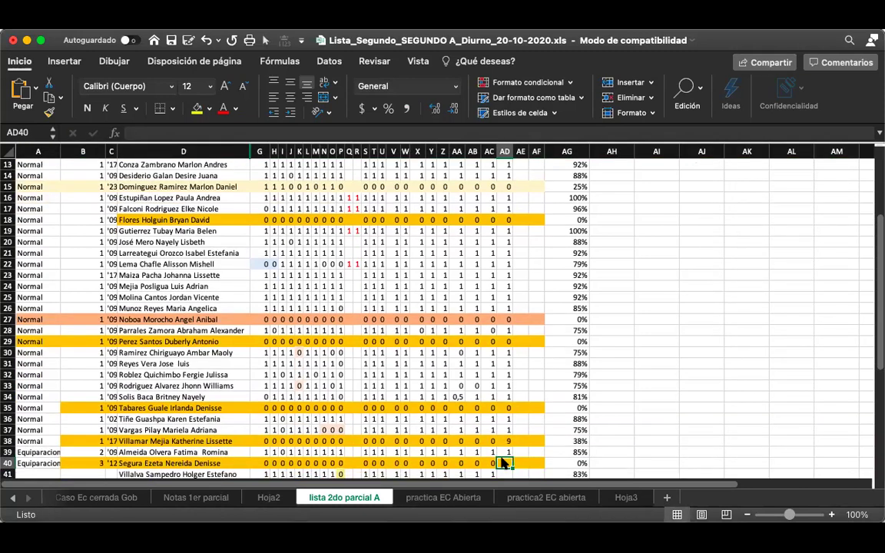
Correct the attendance in AD38 to 0 and enter 0 in AD40 for the highlighted student.
key("Up")
key("Up")
type("0")
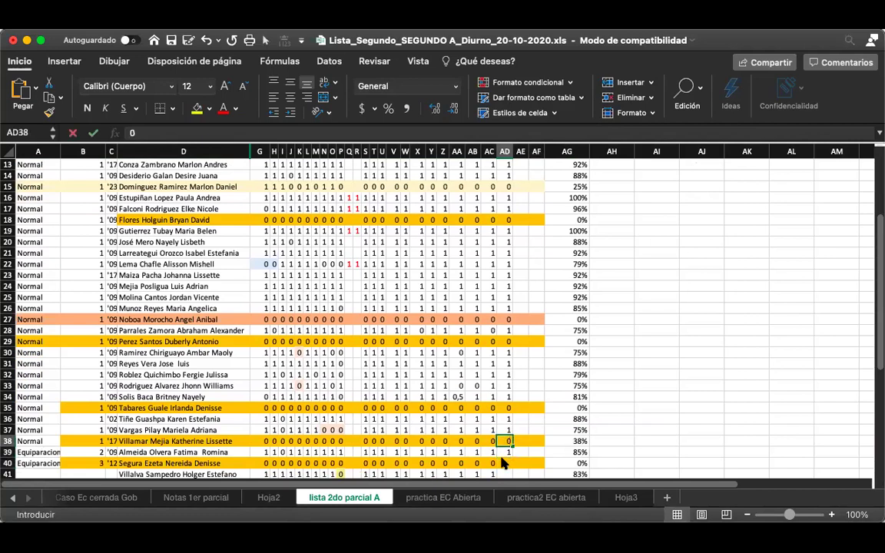
key("Return")
key("Return")
key("Return")
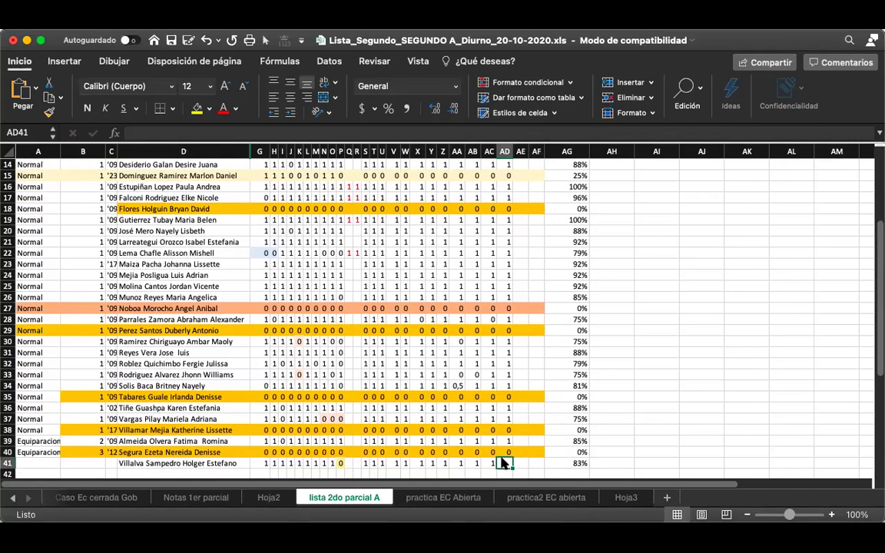
Record attendance as 1 in AD41 for the last student on the list.
key("shift+space")
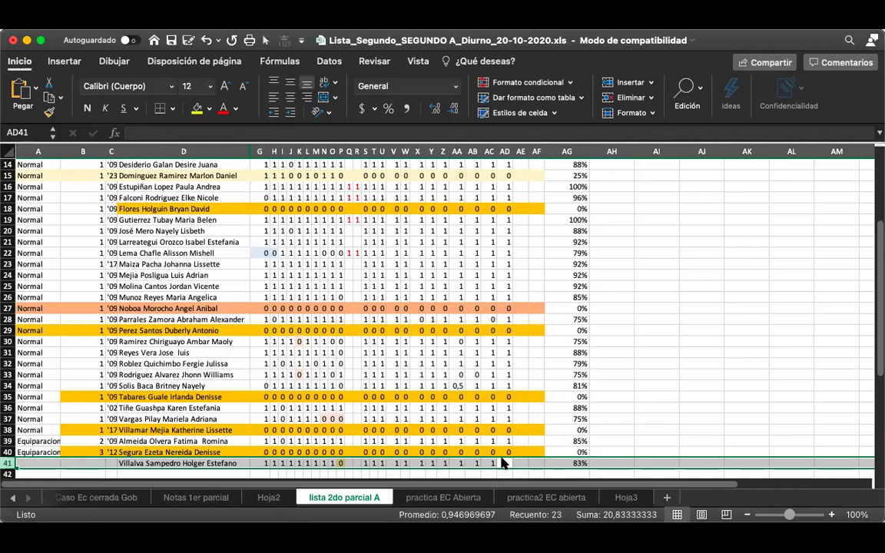
scroll(503, 461, "down", 1)
left_click(504, 430)
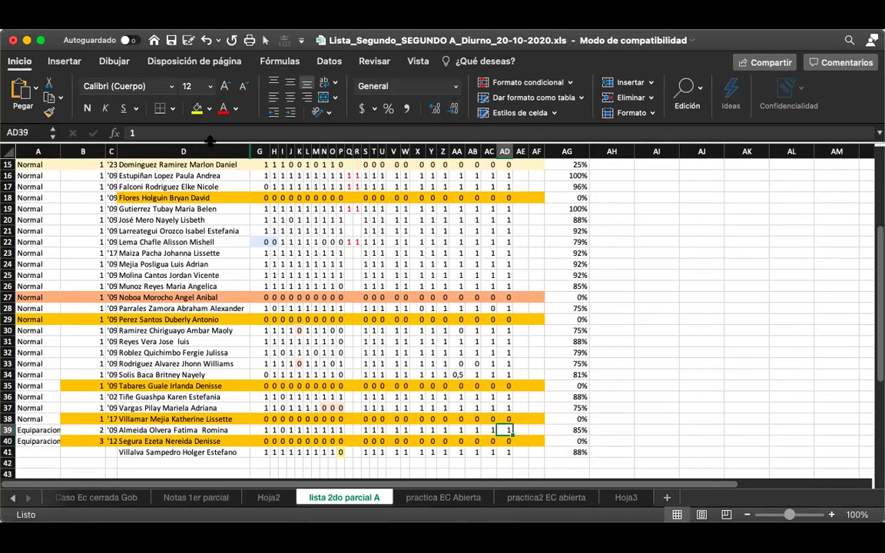
Save the attendance workbook, keeping the Excel 97-2004 (.xls) format.
left_click(171, 41)
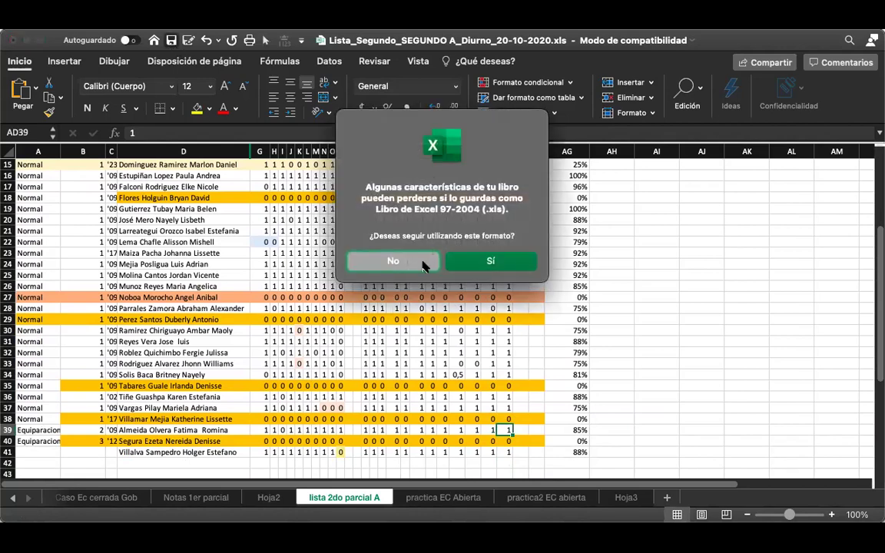
left_click(491, 259)
scroll(493, 261, "up", 10)
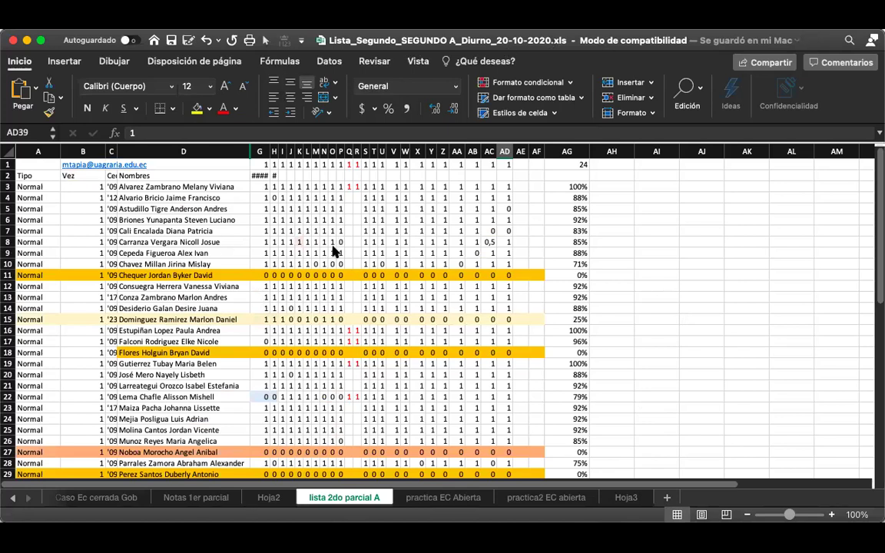
Switch to the Semana 14 presentation in PowerPoint and look through its slide thumbnails, returning to the first slides.
key("super+Tab")
scroll(142, 372, "down", 2)
scroll(143, 372, "down", 1)
scroll(143, 372, "down", 5)
scroll(143, 371, "up", 7)
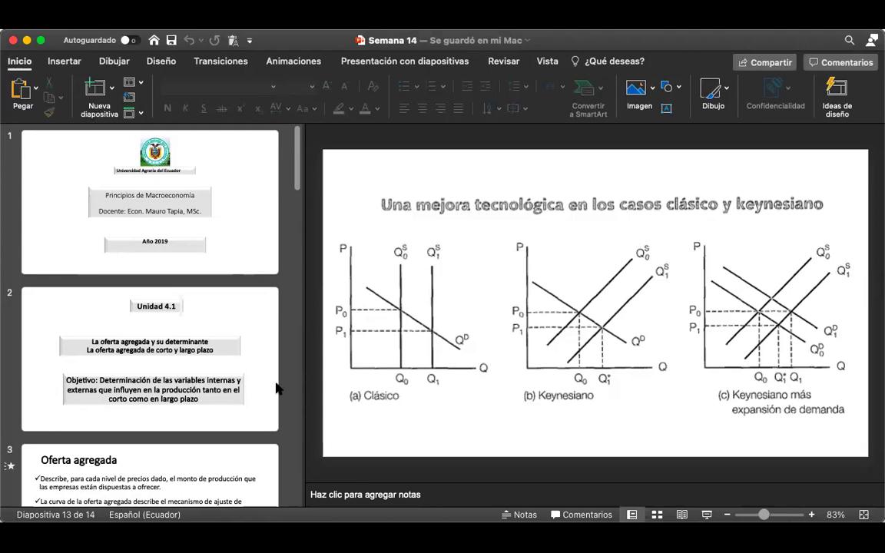